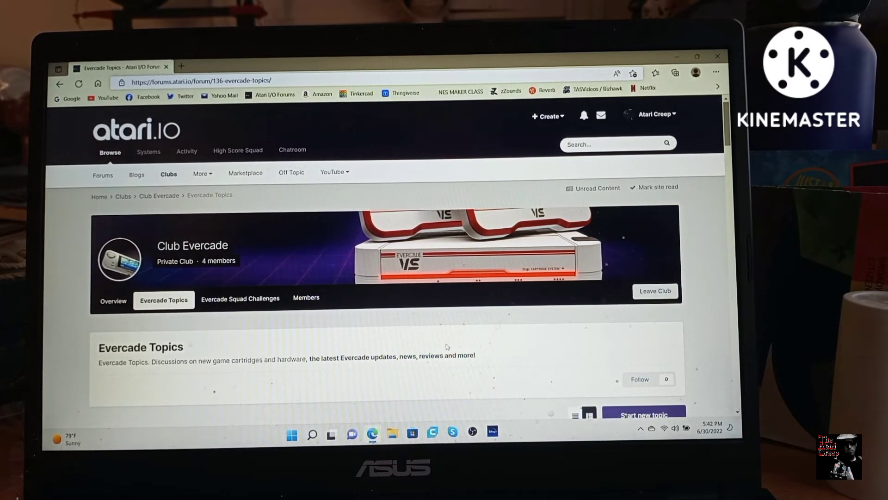
scroll(447, 346, down, 2)
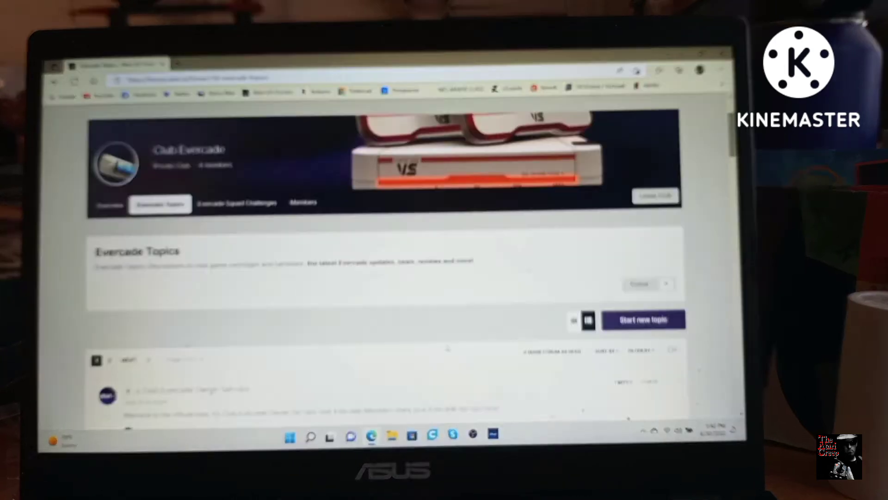
scroll(447, 346, down, 2)
scroll(485, 355, down, 2)
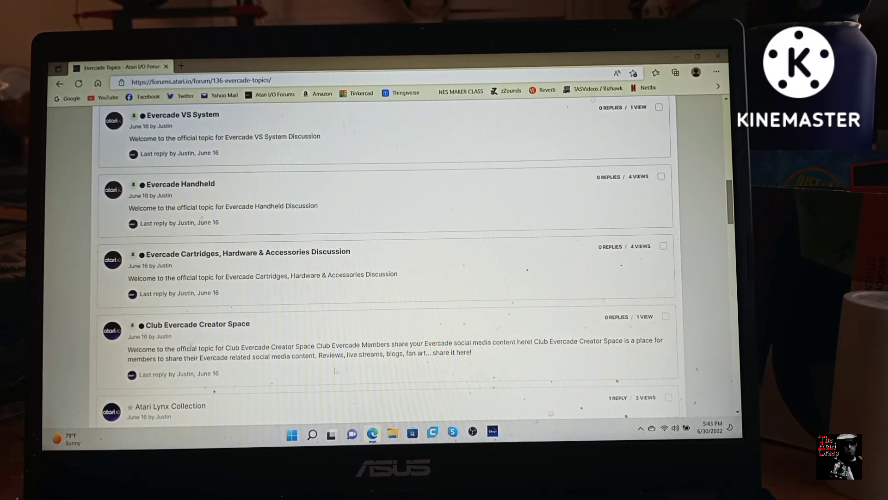
scroll(340, 393, down, 3)
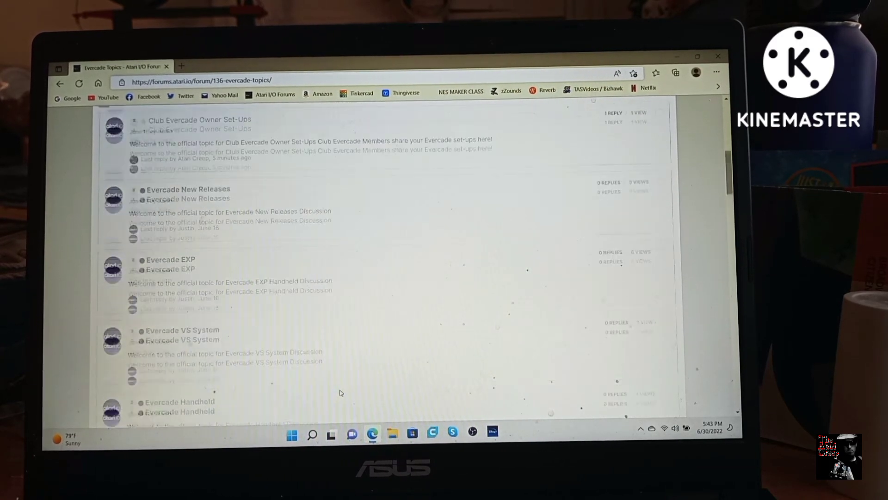
scroll(340, 393, up, 15)
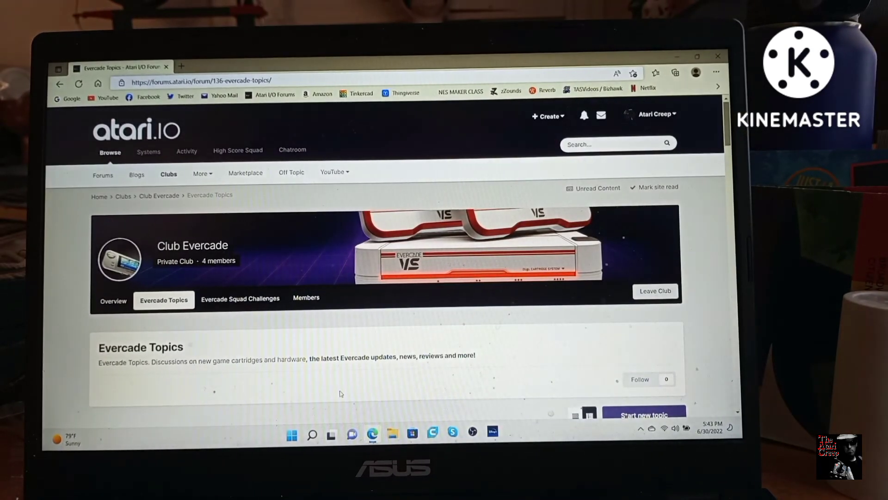
scroll(340, 393, down, 1)
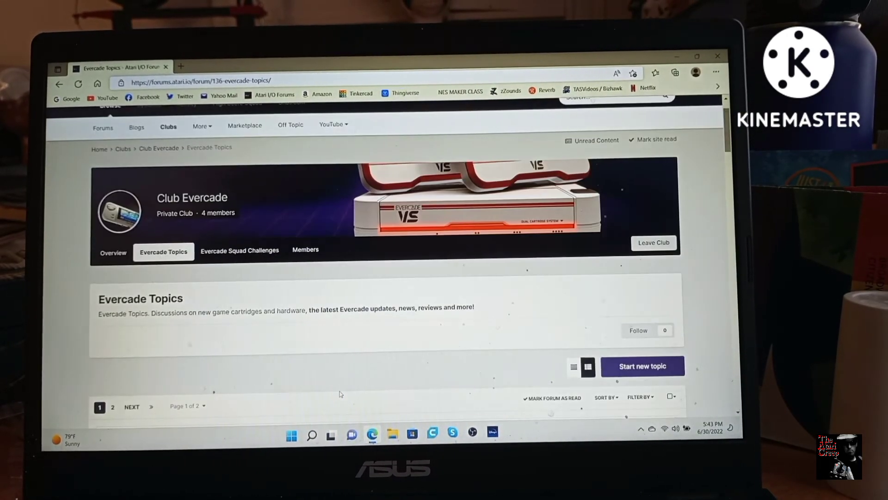